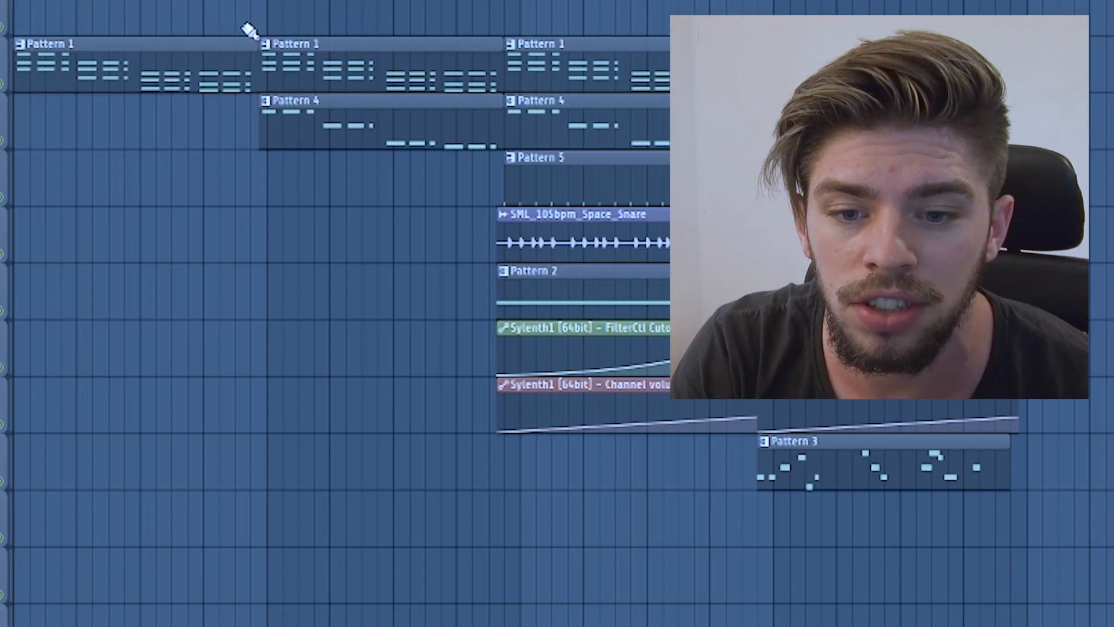
# Select the playlist clips and align the pattern and automation clips to the starts of bars 9 and 13
pyautogui.moveTo(160, 15); pyautogui.dragTo(967, 530)
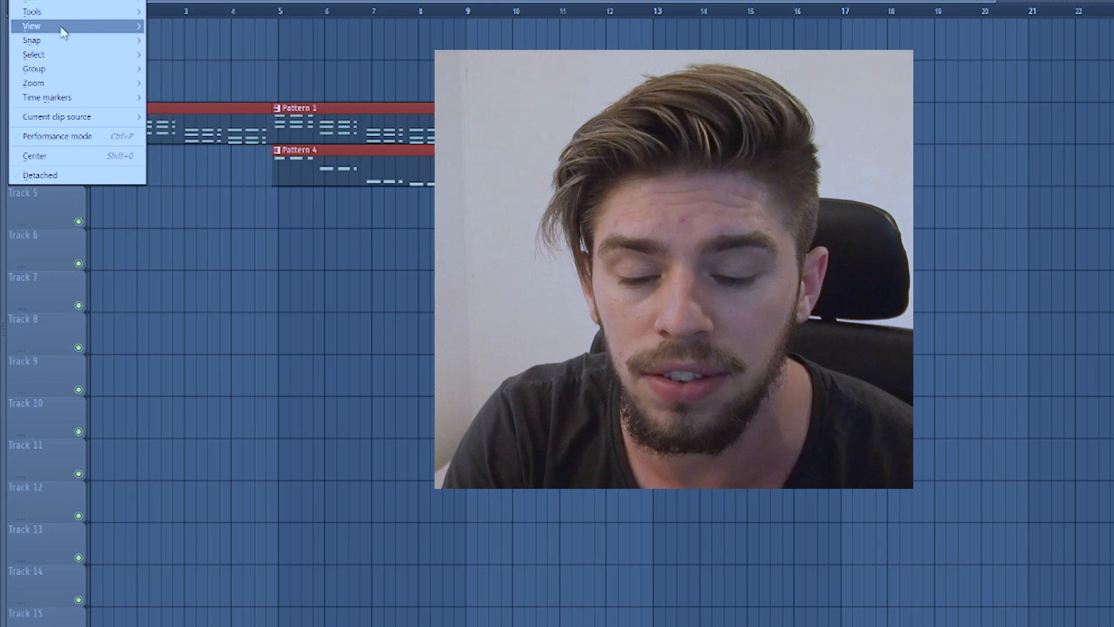
pyautogui.moveTo(62, 28)
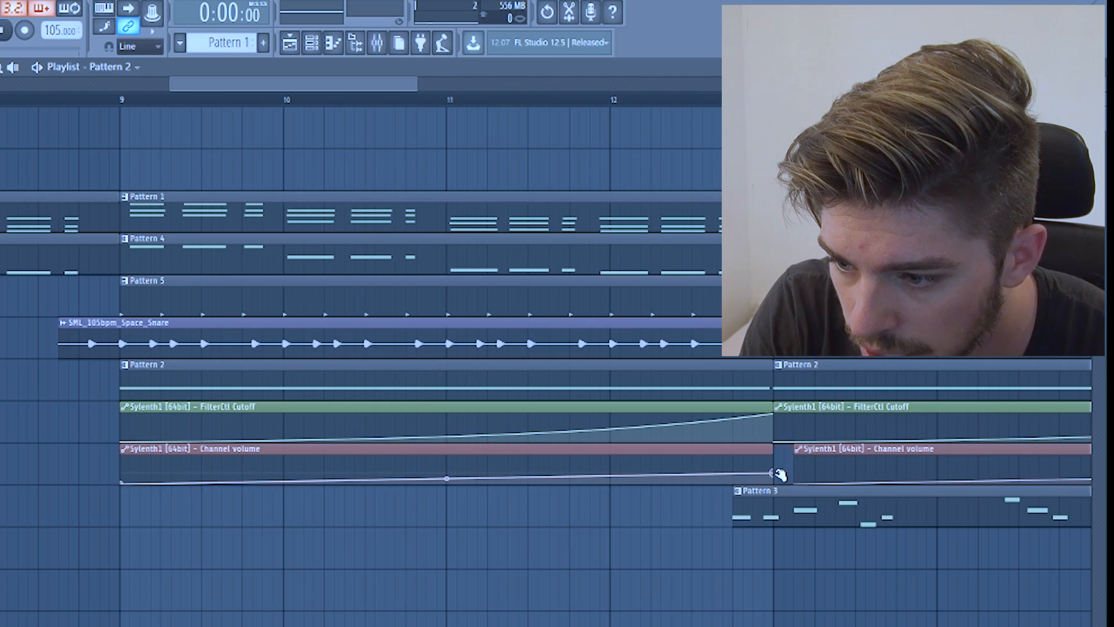
pyautogui.scroll(-4, 431, 470)
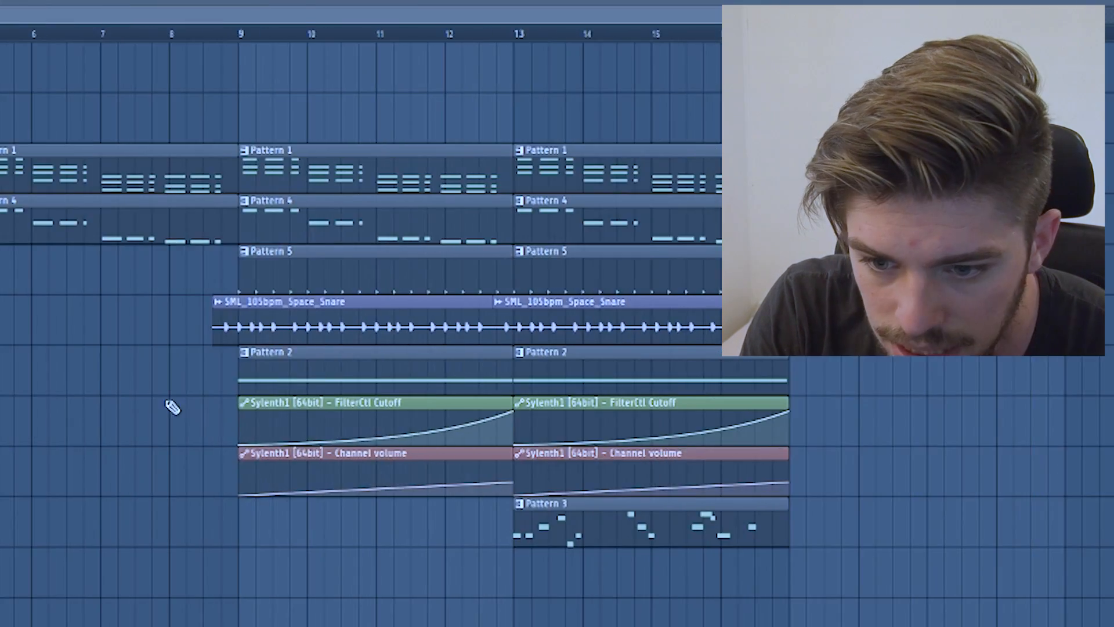
# Open Pattern 1's TruePianos notes in the piano roll and select all of them
pyautogui.doubleClick(72, 135)
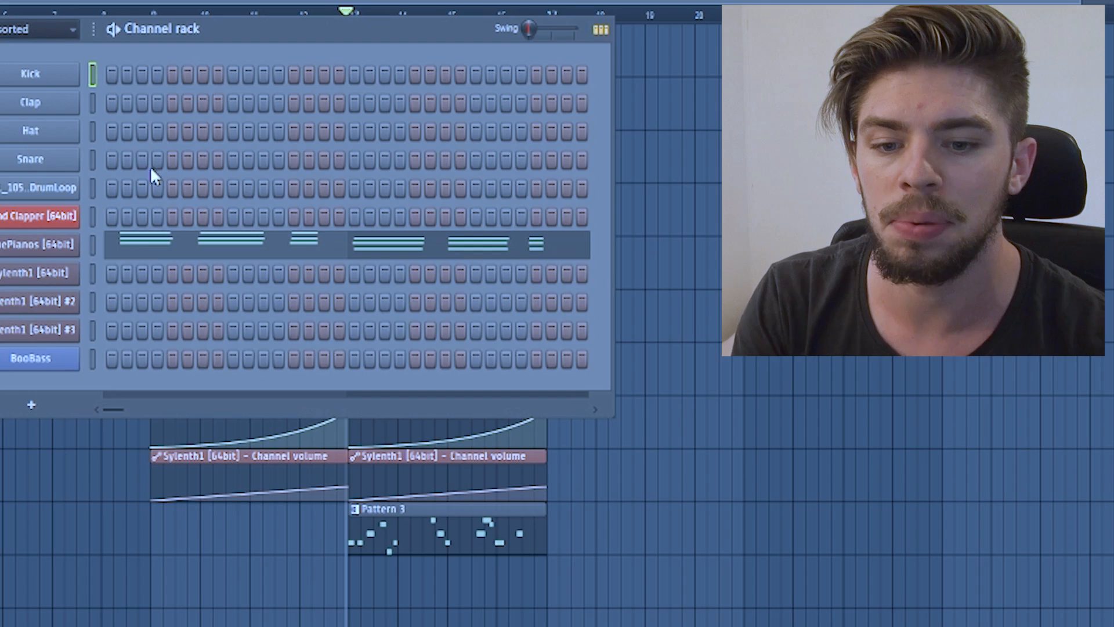
pyautogui.click(168, 243)
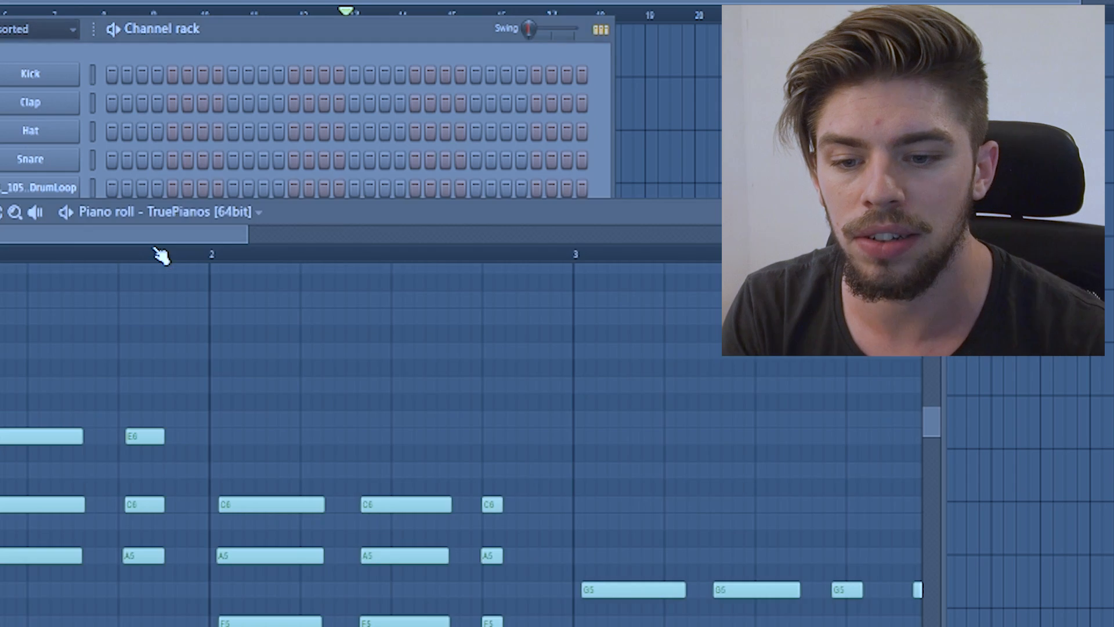
pyautogui.hotkey('ctrl', 'a')
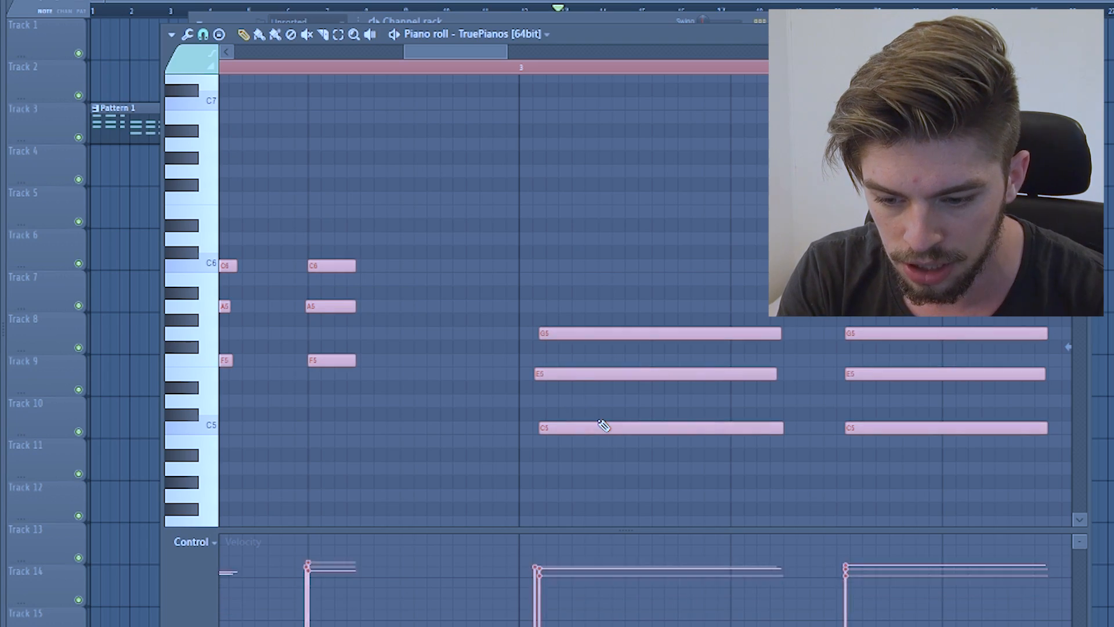
pyautogui.scroll(-6, 603, 426)
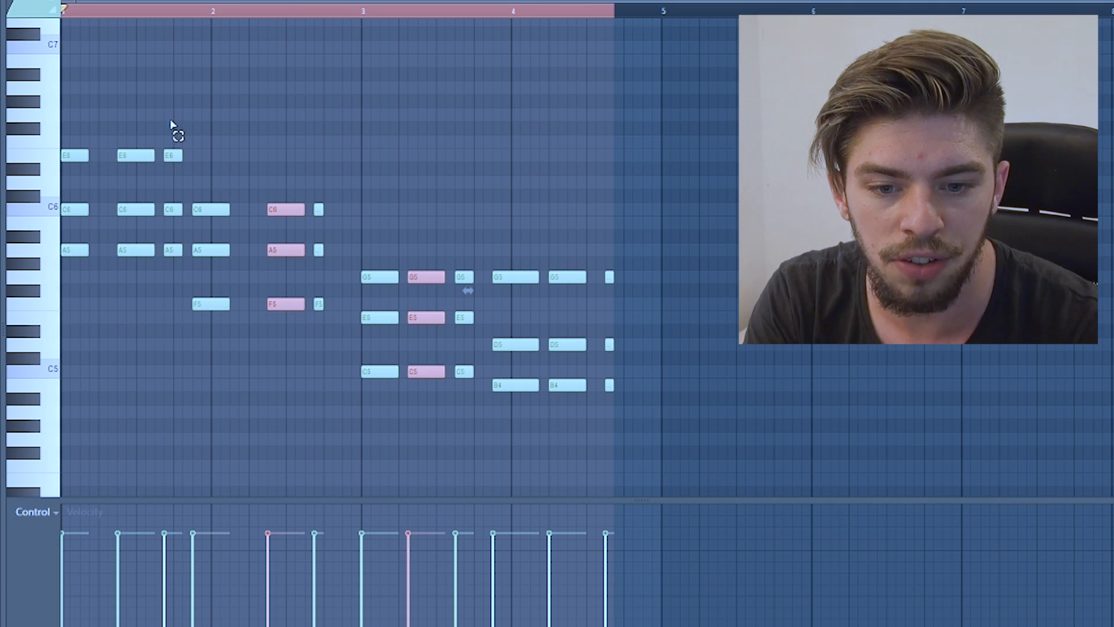
# Align the chords to the bars and revoice them, moving bar 1's E6 notes to E5 and bar 2's C6 notes to C5
pyautogui.moveTo(171, 123); pyautogui.dragTo(235, 342)
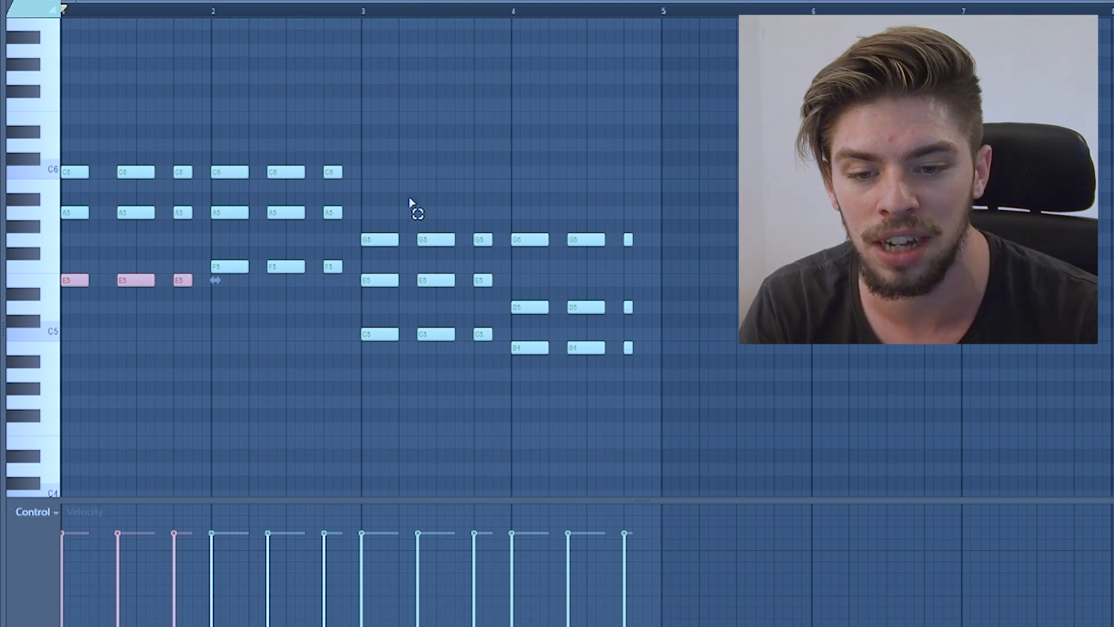
pyautogui.moveTo(410, 202); pyautogui.dragTo(249, 118)
pyautogui.moveTo(259, 183); pyautogui.dragTo(63, 116)
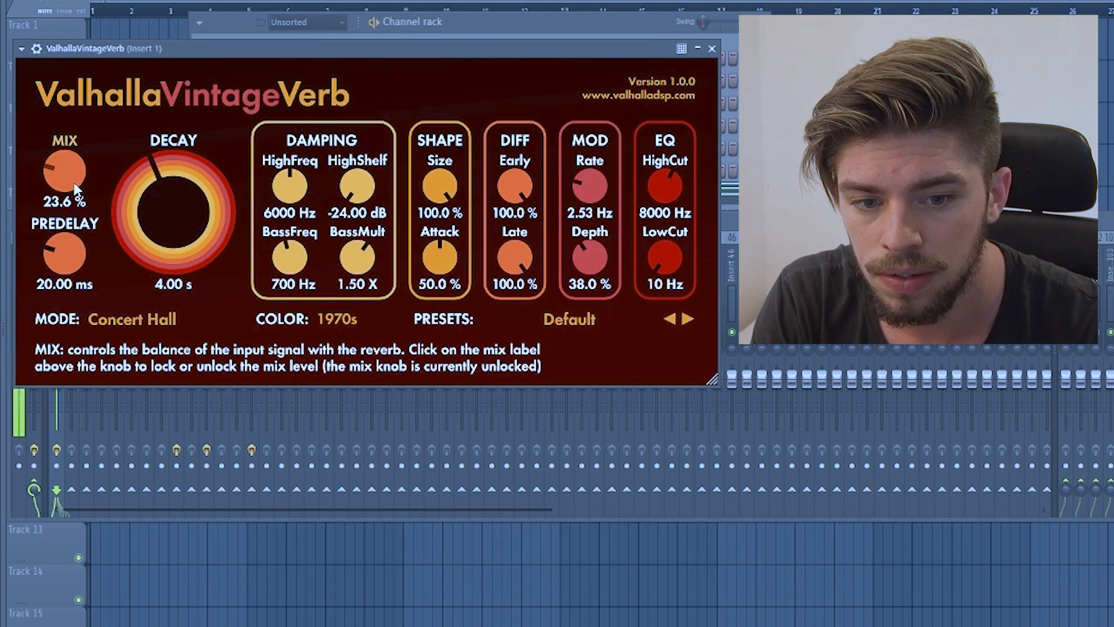
# Raise the mix amount of the ValhallaVintageVerb reverb on mixer insert 1
pyautogui.scroll(2, 175, 259)
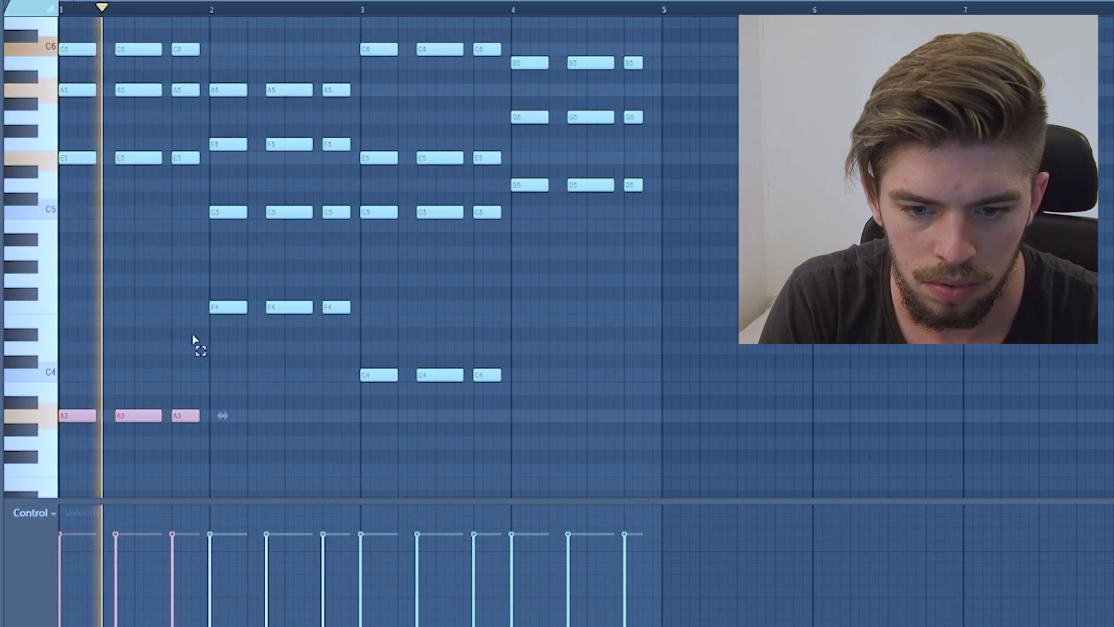
# Transpose the three F4 bass notes in bar 2 down one octave to F3
pyautogui.moveTo(195, 343); pyautogui.dragTo(375, 298)
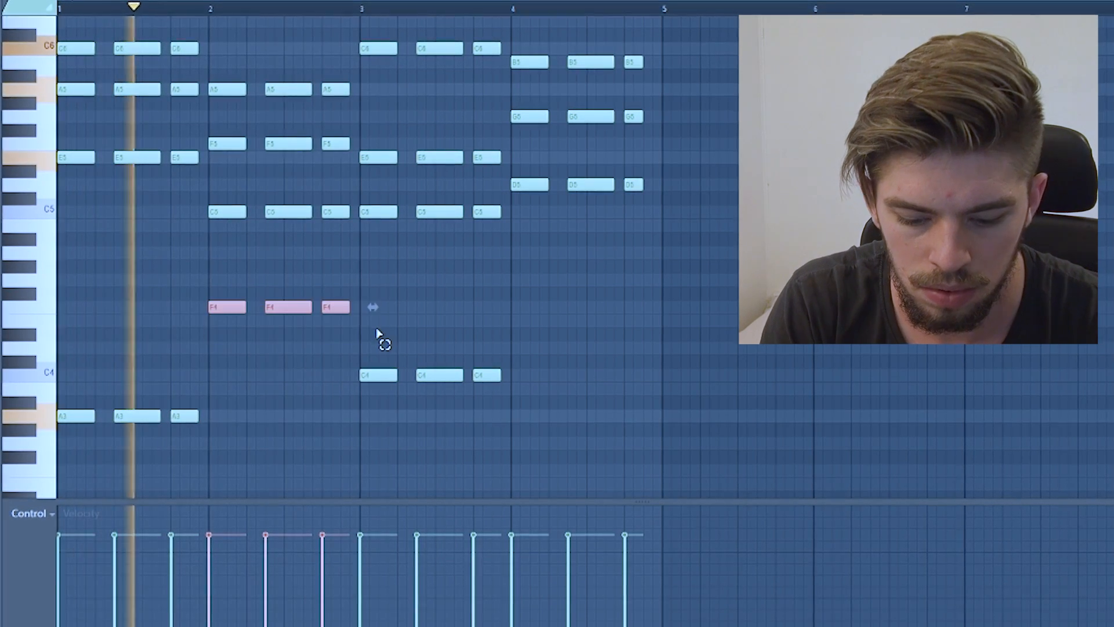
pyautogui.hotkey('ctrl', 'Down')
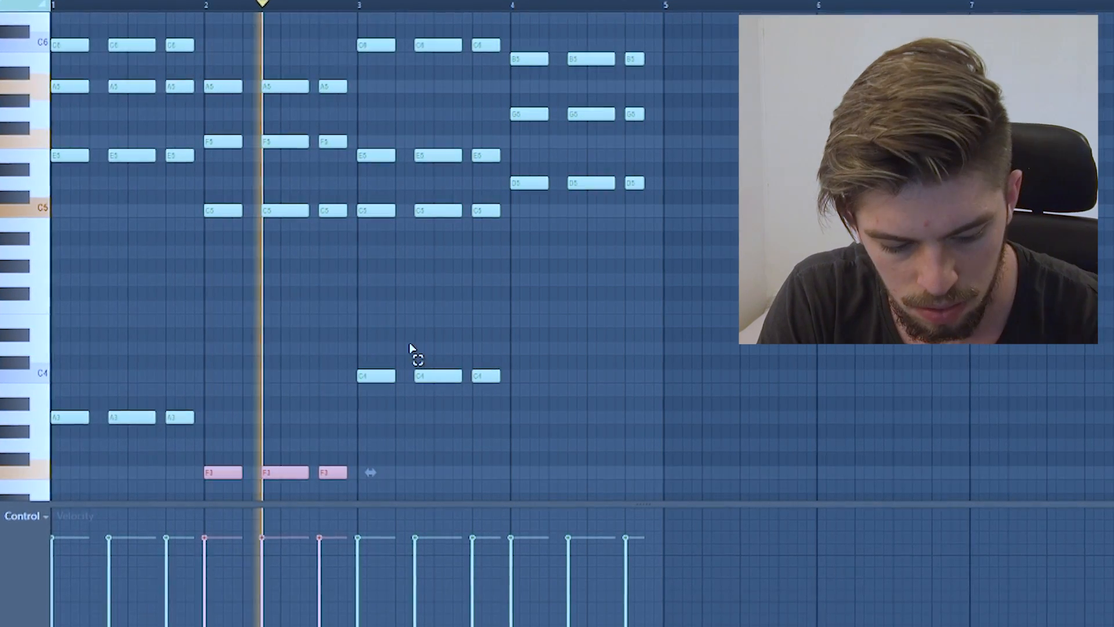
pyautogui.hotkey('ctrl', 'v')
pyautogui.moveTo(85, 86); pyautogui.dragTo(523, 446)
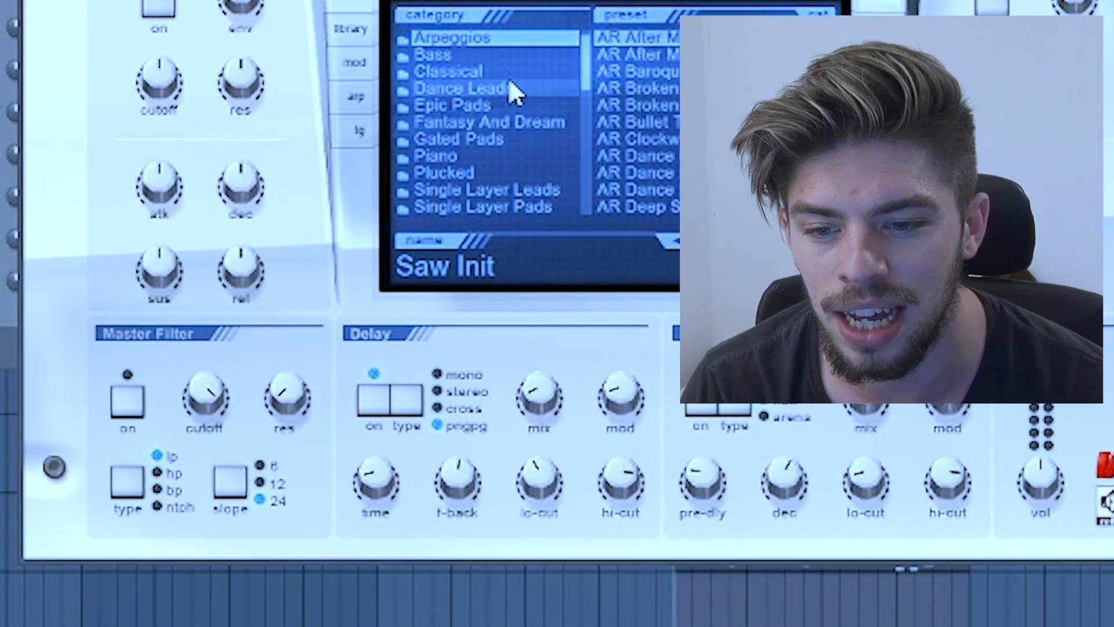
# Choose a preset category in the Nexus sound library
pyautogui.click(508, 77)
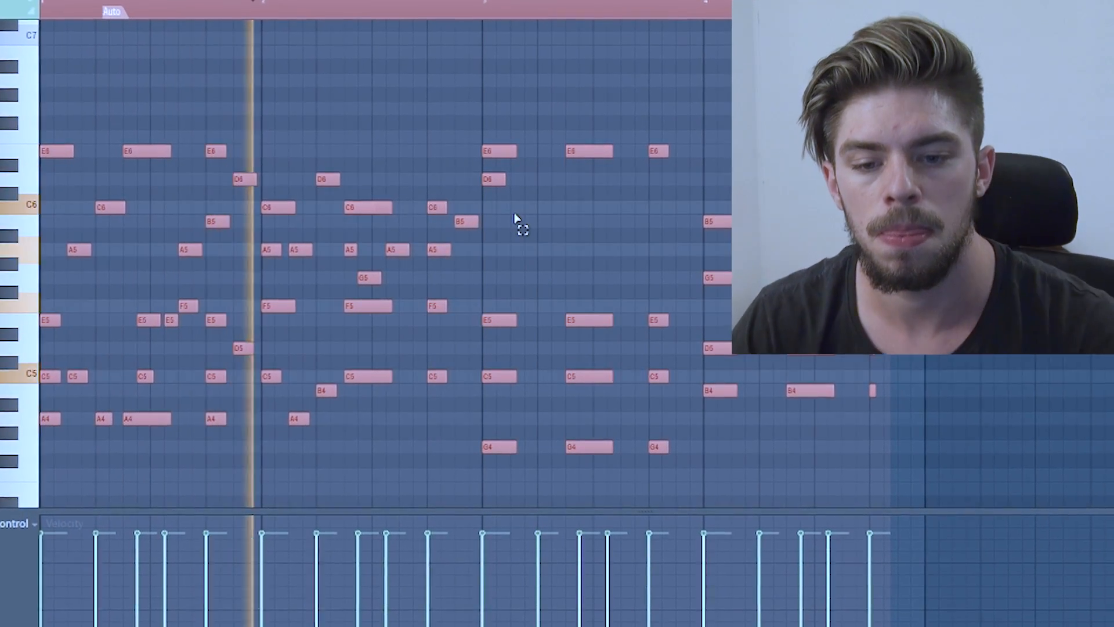
# Lengthen the opening A5 and C5 notes of bar 2 to match the C6 and F5 notes of the same chord
pyautogui.scroll(-6, 515, 219)
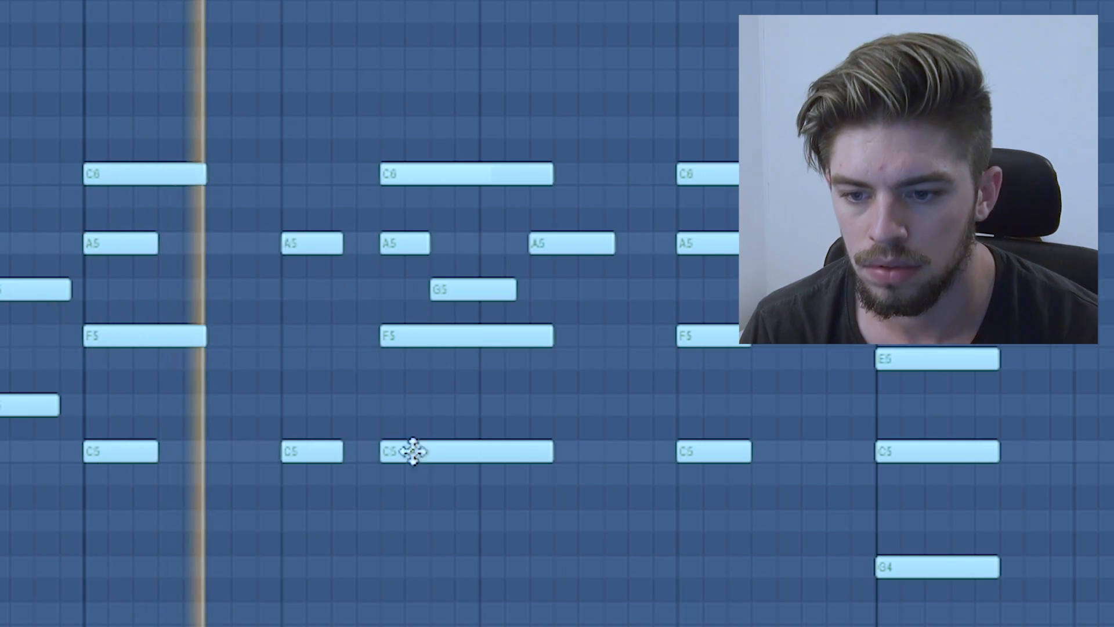
pyautogui.moveTo(155, 243); pyautogui.dragTo(192, 254)
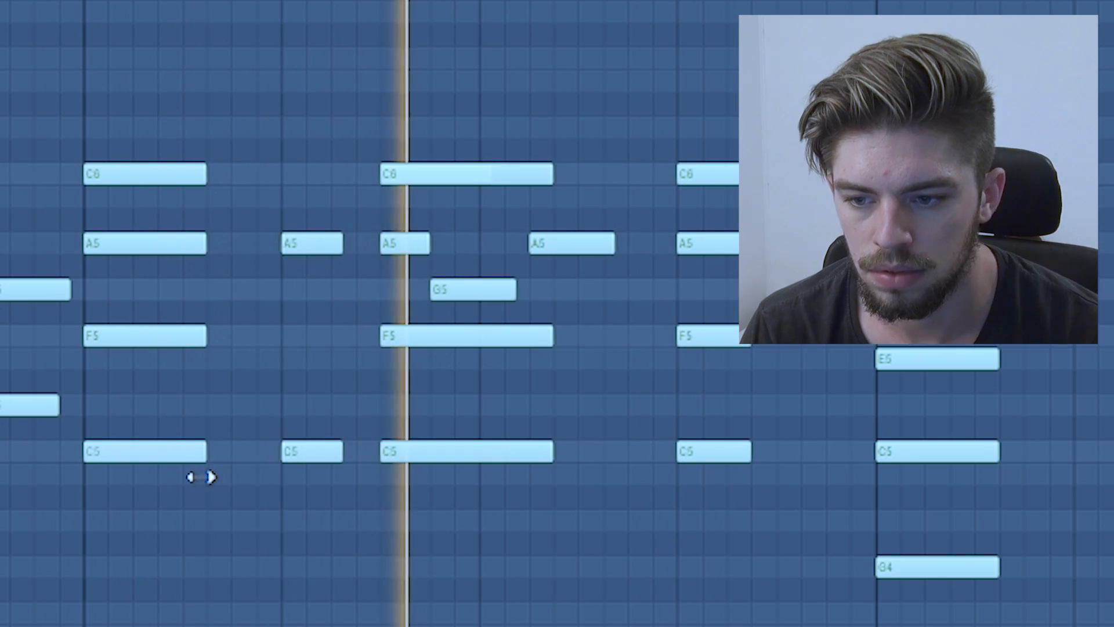
pyautogui.scroll(-2, 638, 540)
pyautogui.scroll(3, 616, 441)
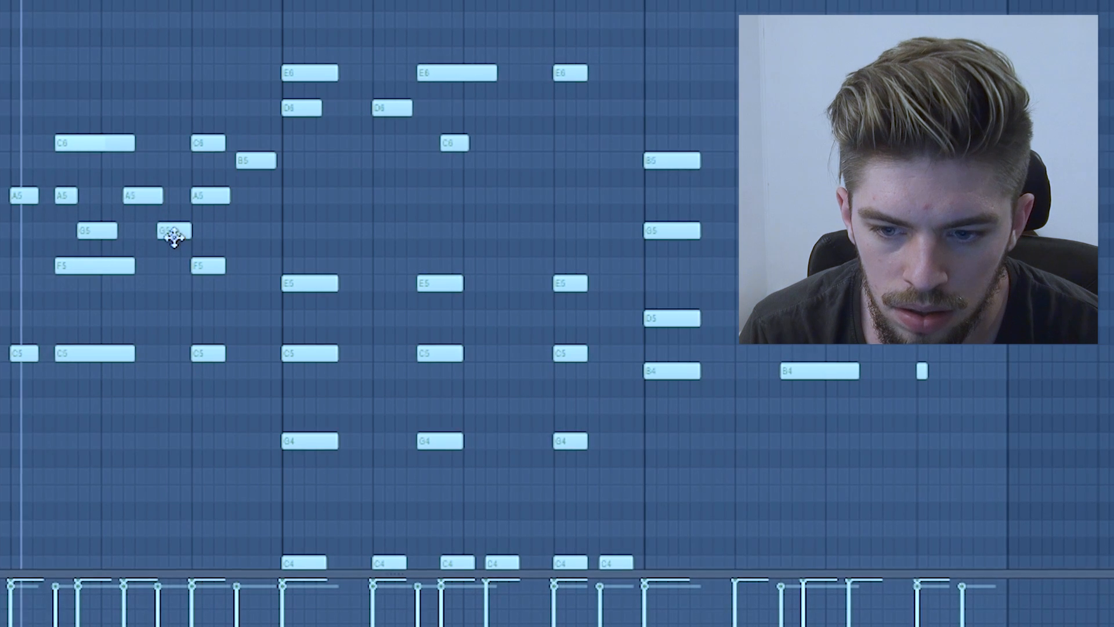
# Replace the passing G5 note near the end of bar 2 with a C6 note, and add another C6 note in bar 3
pyautogui.moveTo(179, 230); pyautogui.dragTo(167, 232)
pyautogui.rightClick(165, 231)
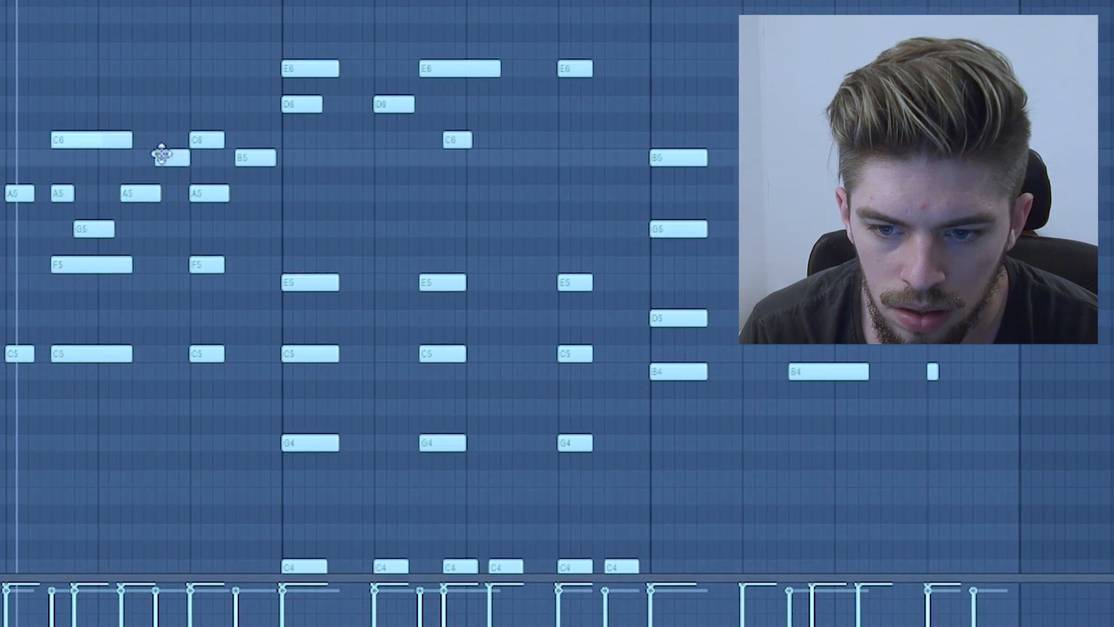
pyautogui.rightClick(164, 157)
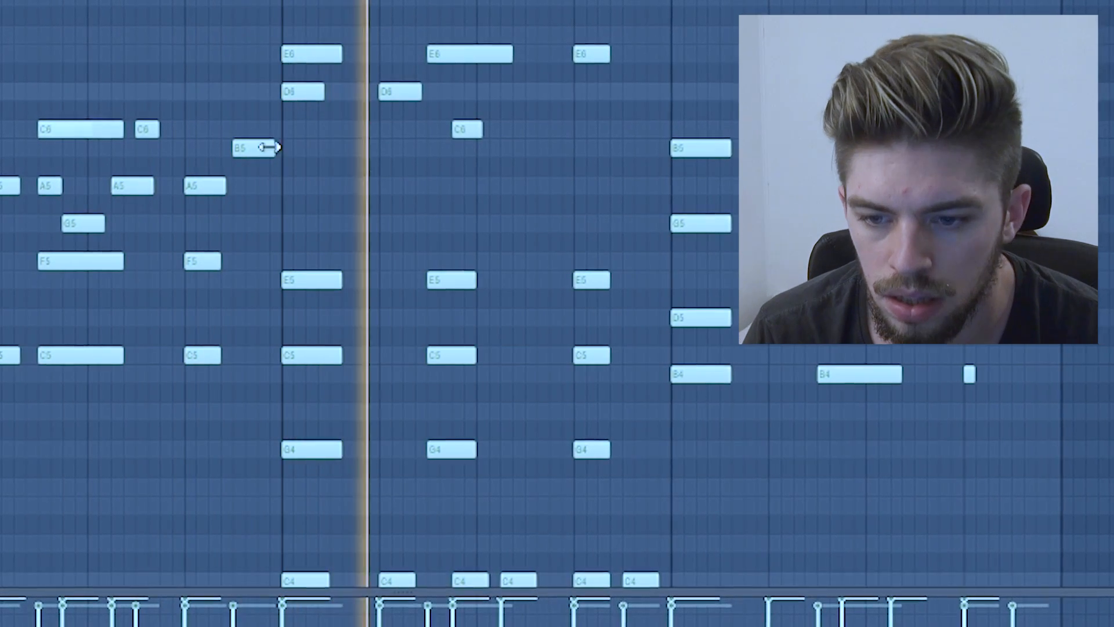
pyautogui.click(527, 124)
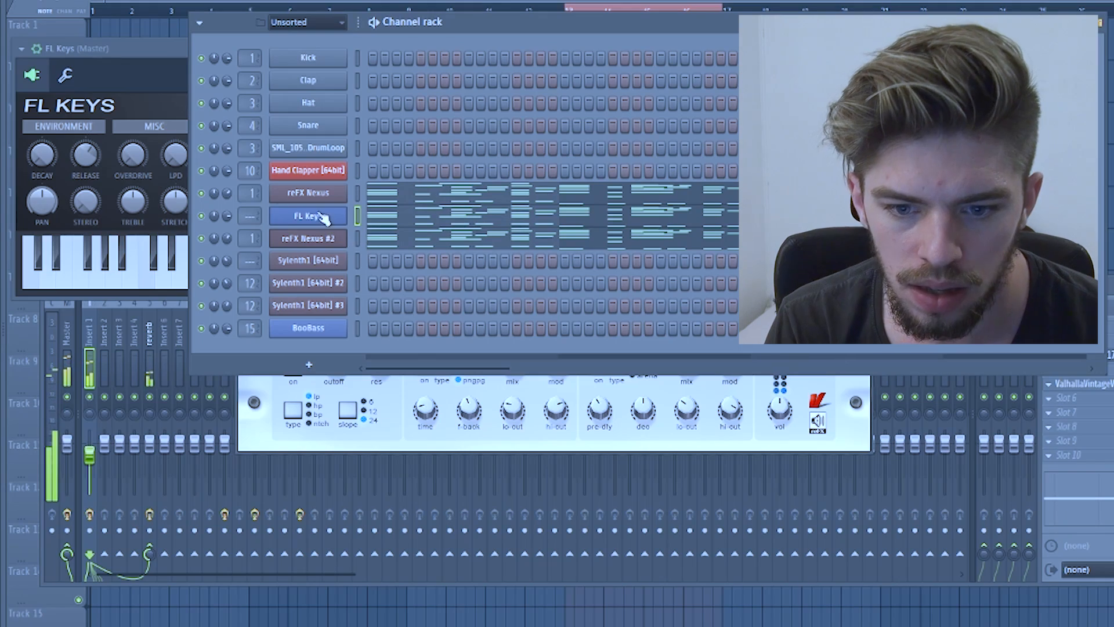
# Route the FL Keys channel to mixer insert 1 and load its Concert Piano preset
pyautogui.click(249, 215)
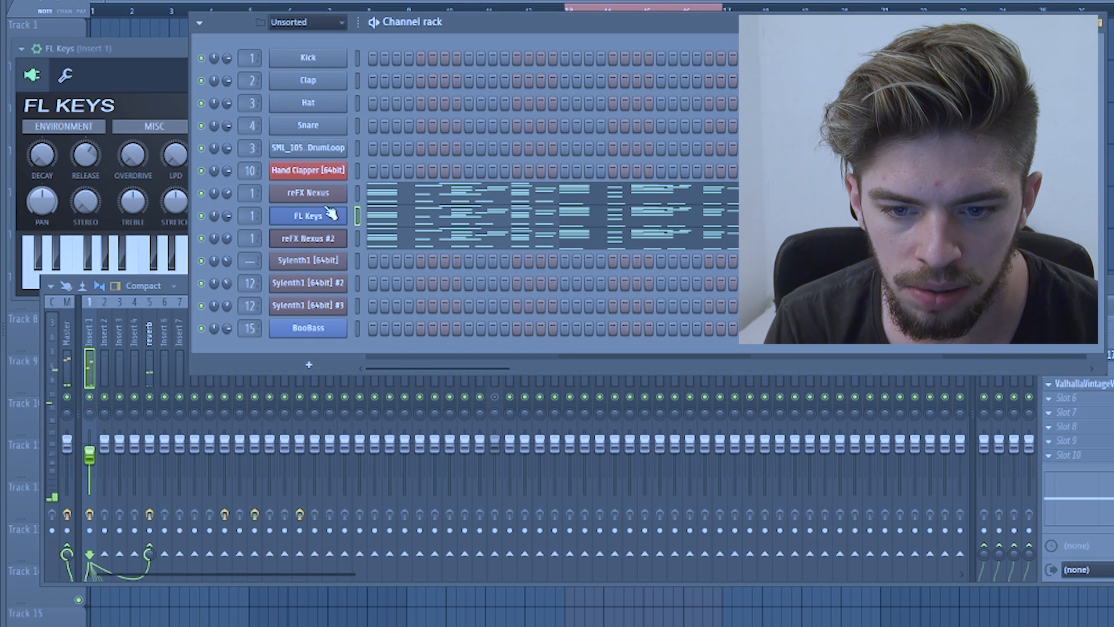
pyautogui.click(330, 215)
pyautogui.click(341, 49)
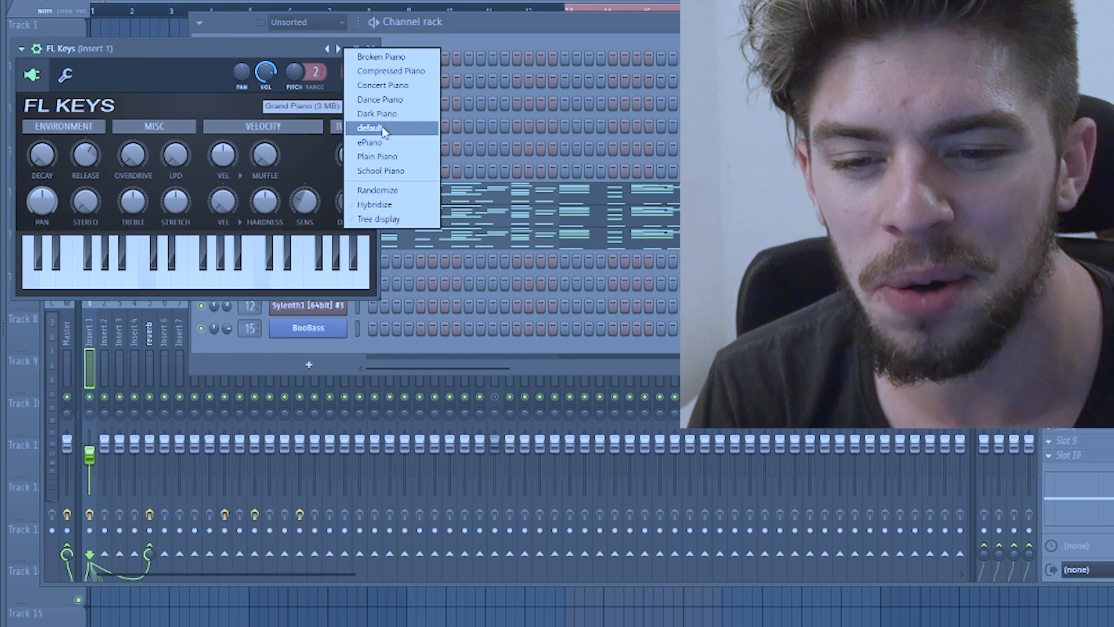
pyautogui.click(385, 88)
pyautogui.click(468, 22)
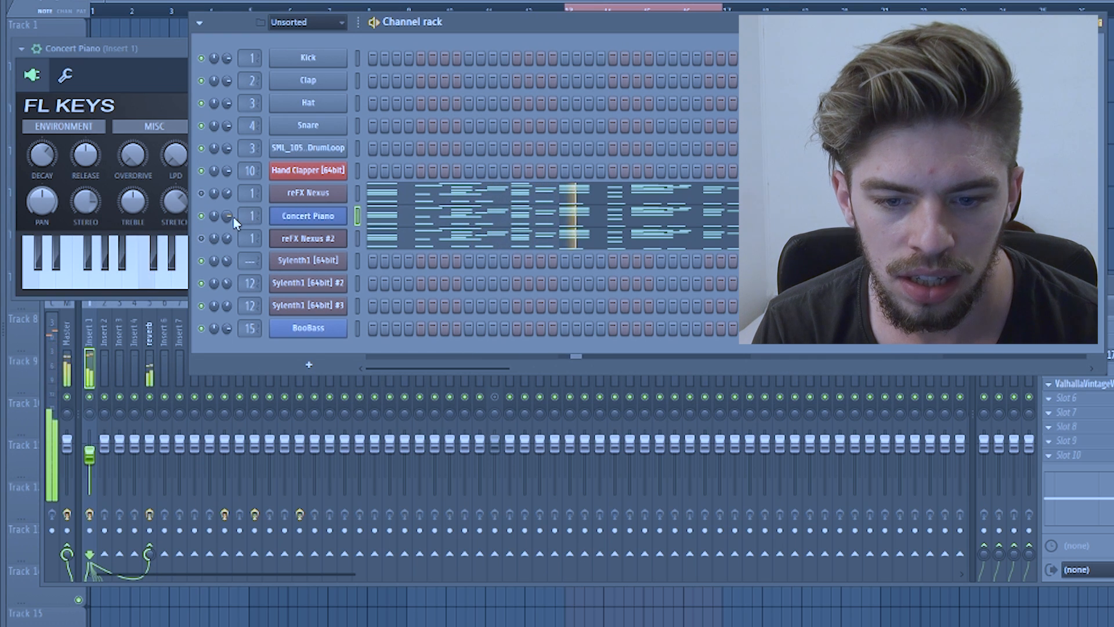
pyautogui.click(386, 212)
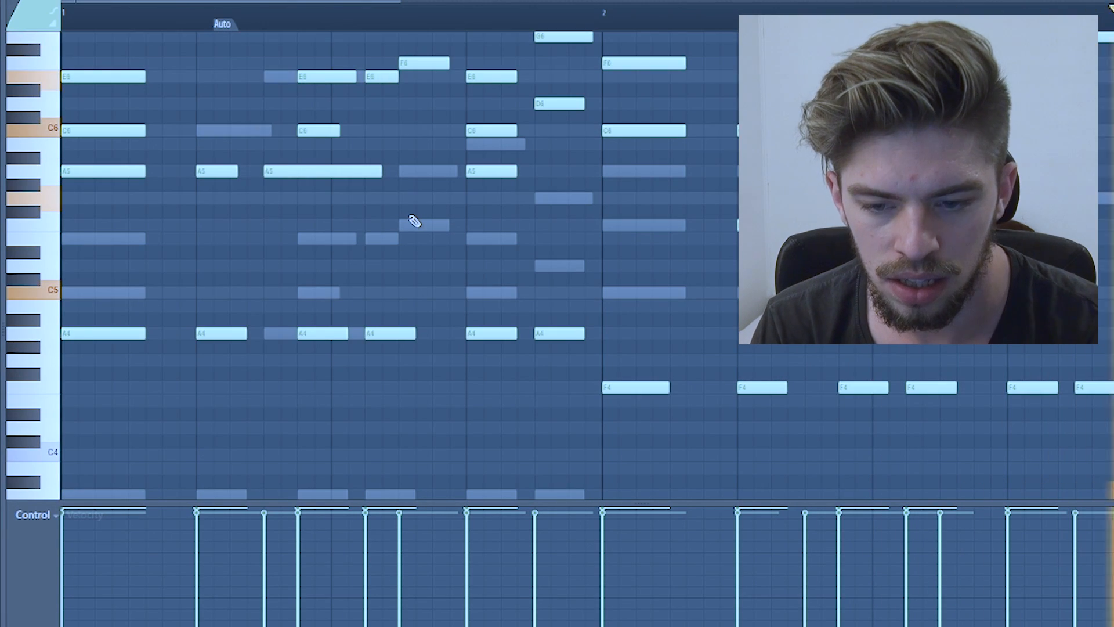
pyautogui.press('F7')
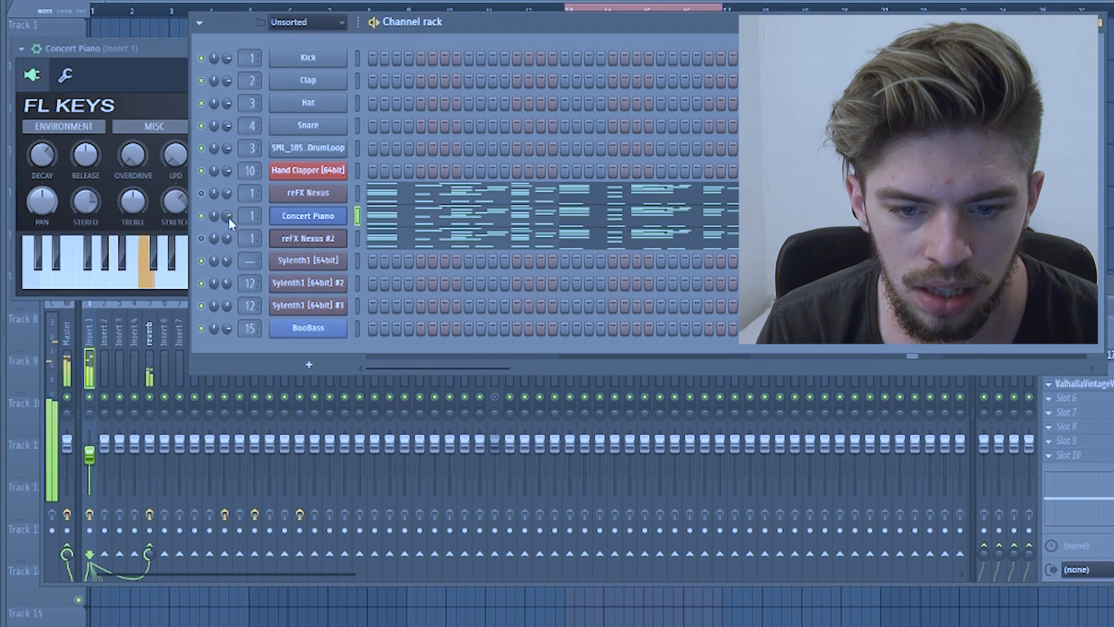
# Insert a new Sylenth1 channel next to the existing Sylenth1 in the channel rack
pyautogui.rightClick(328, 266)
pyautogui.moveTo(406, 348)
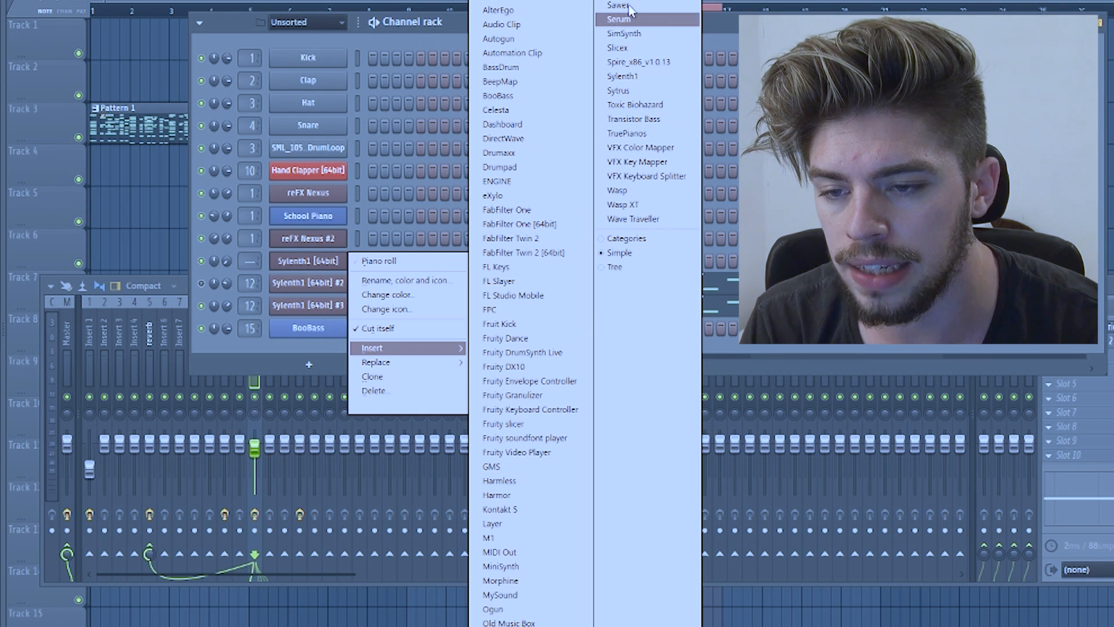
pyautogui.click(622, 76)
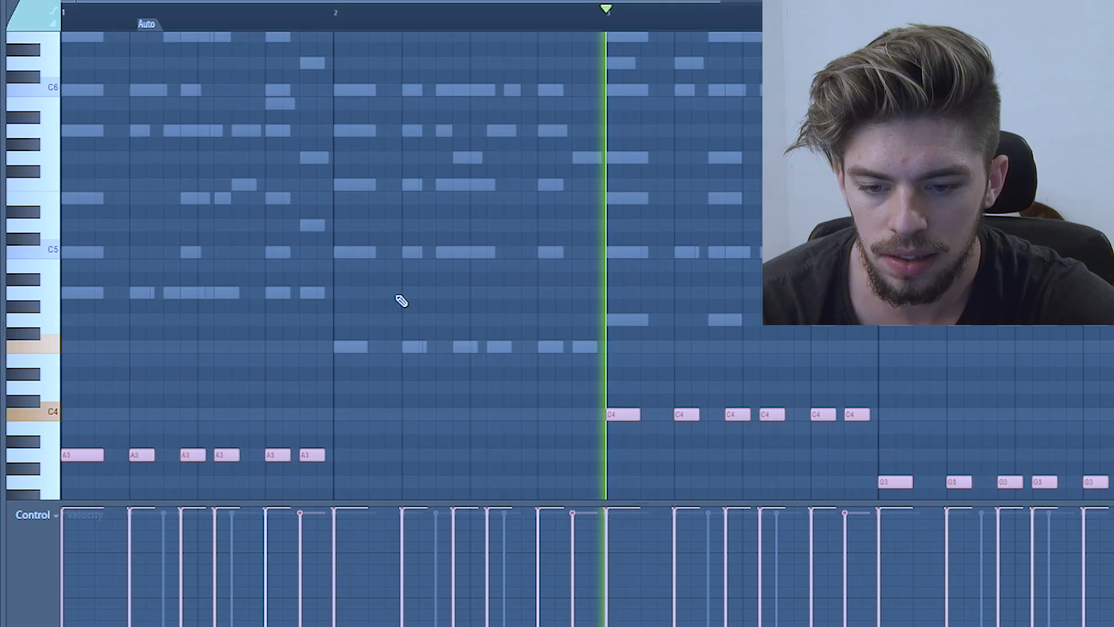
pyautogui.scroll(-4, 398, 298)
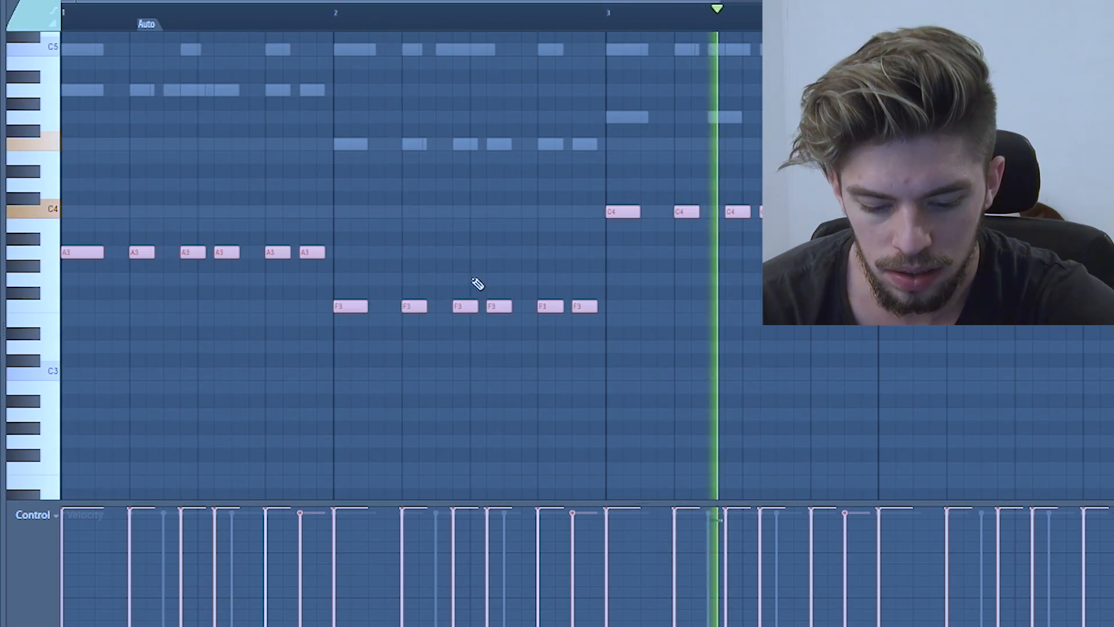
pyautogui.press('F9')
pyautogui.press('F9')
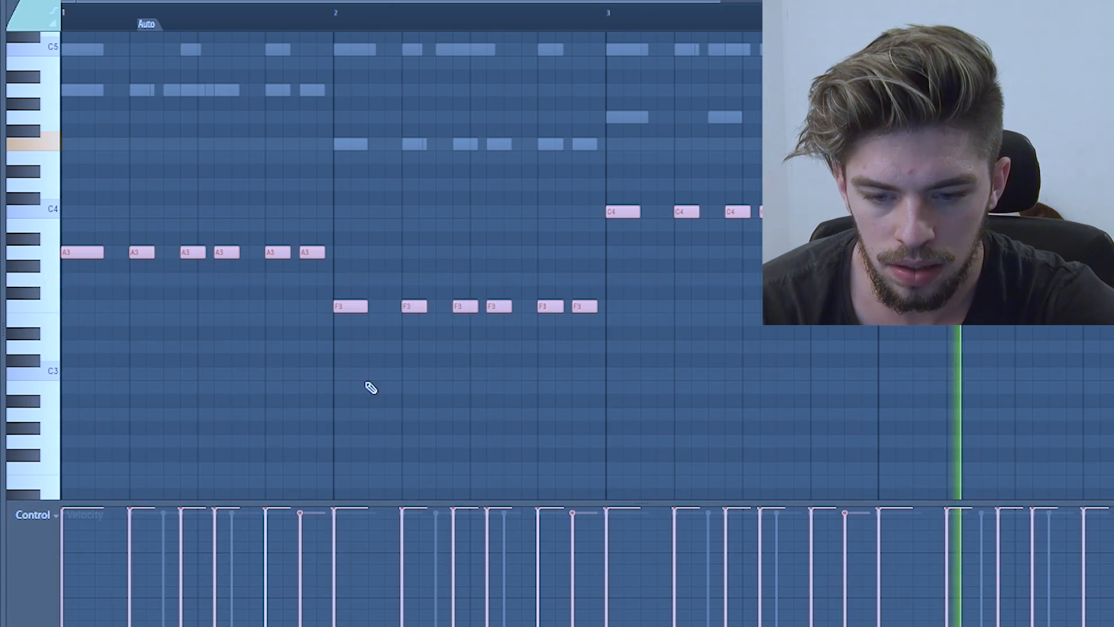
pyautogui.press('F5')
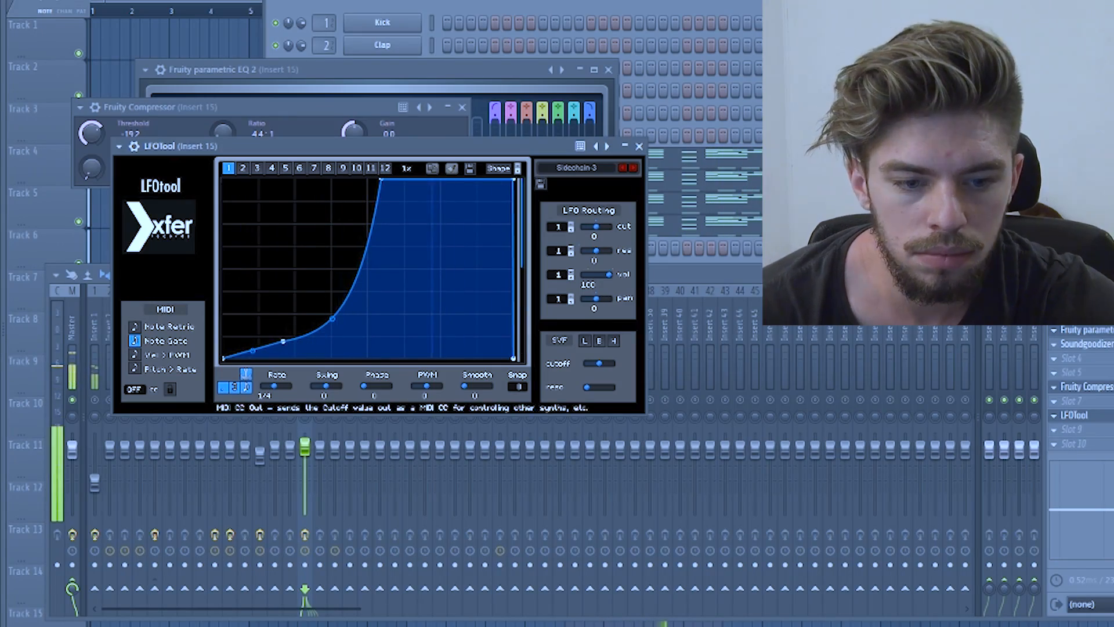
# Browse the SS kick samples and load SS_kick_i..ee_thunder as a new channel
pyautogui.click(759, 308)
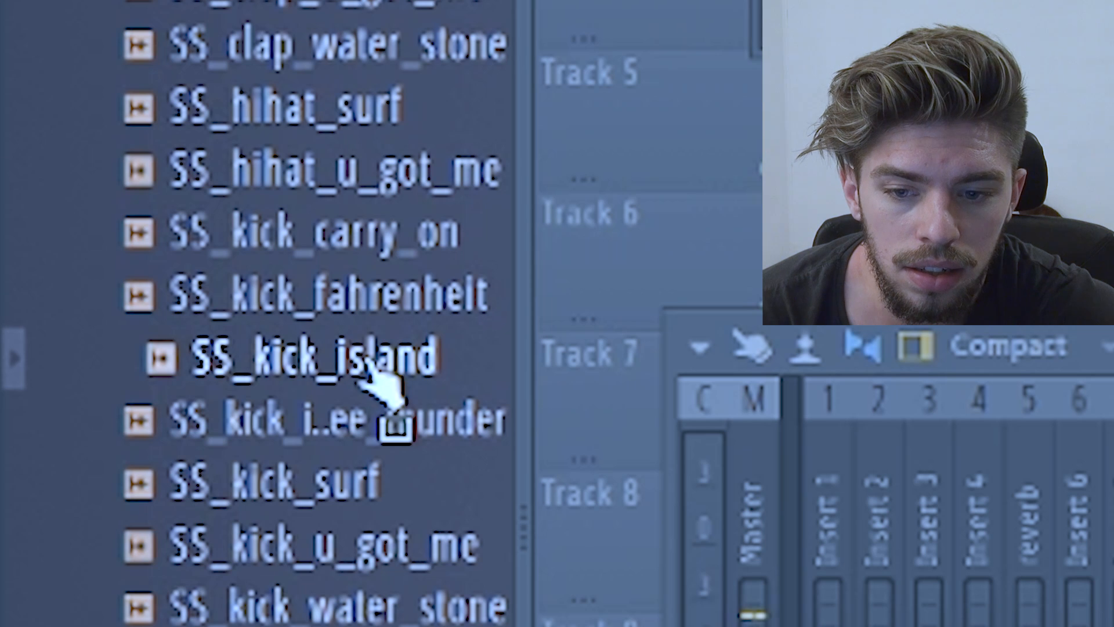
pyautogui.moveTo(364, 361); pyautogui.dragTo(383, 421)
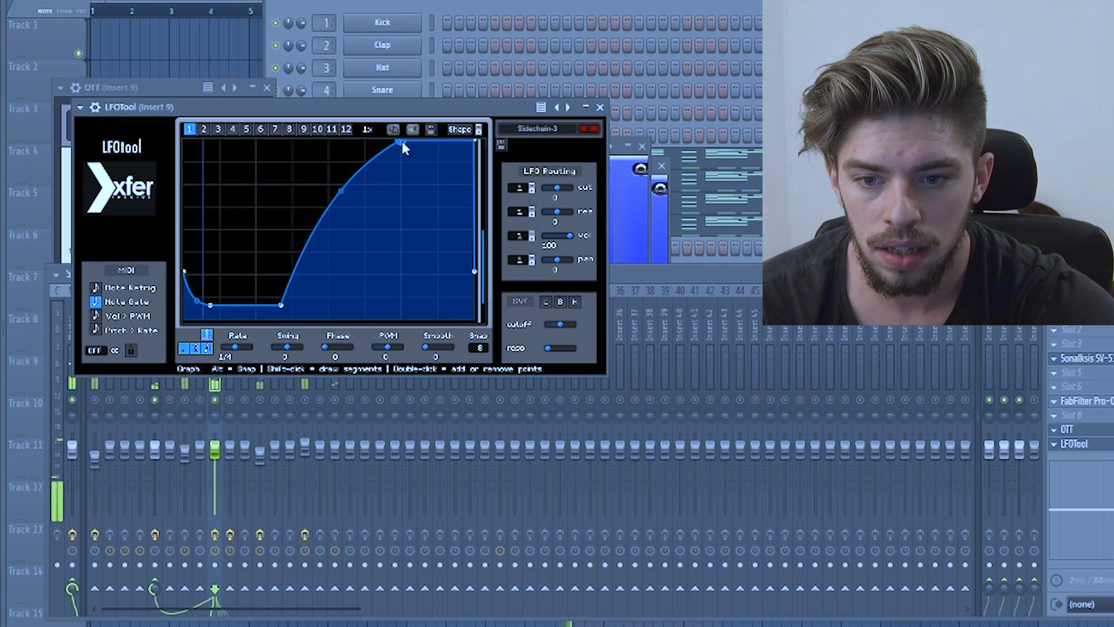
# Move the peak point of insert 9's LFOTool volume curve earlier so the sidechained level recovers sooner
pyautogui.moveTo(402, 141); pyautogui.dragTo(336, 144)
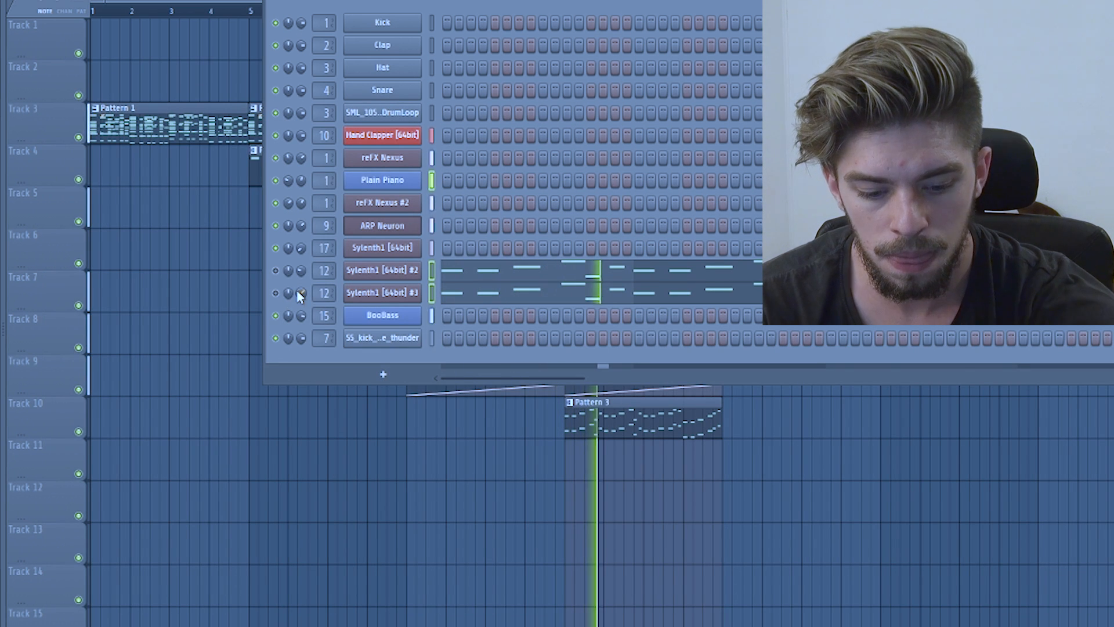
pyautogui.press('F9')
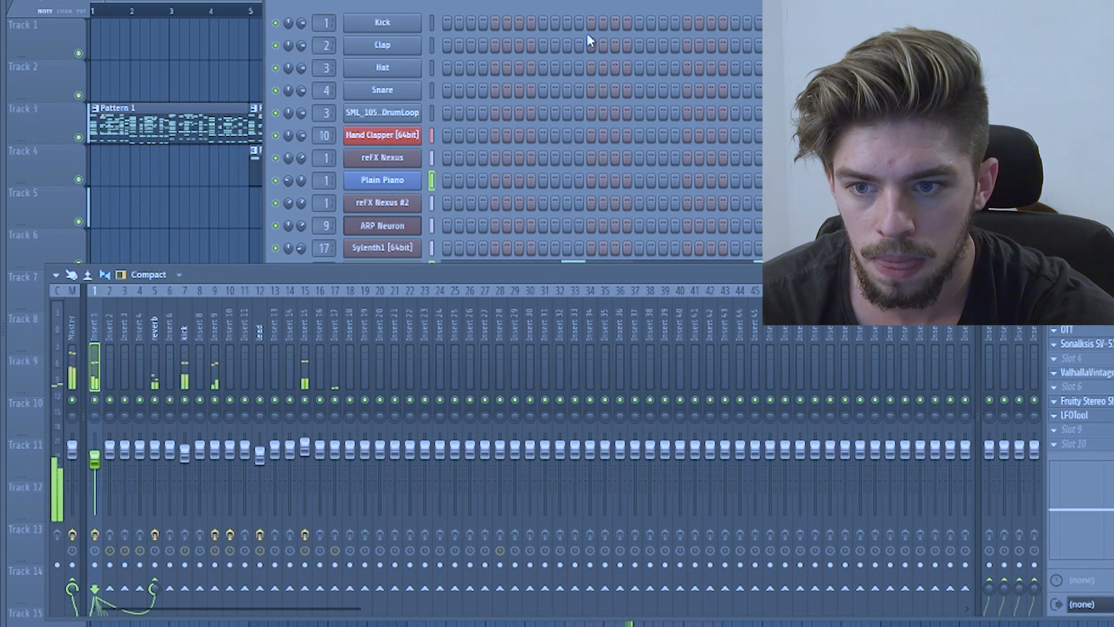
pyautogui.press('F6')
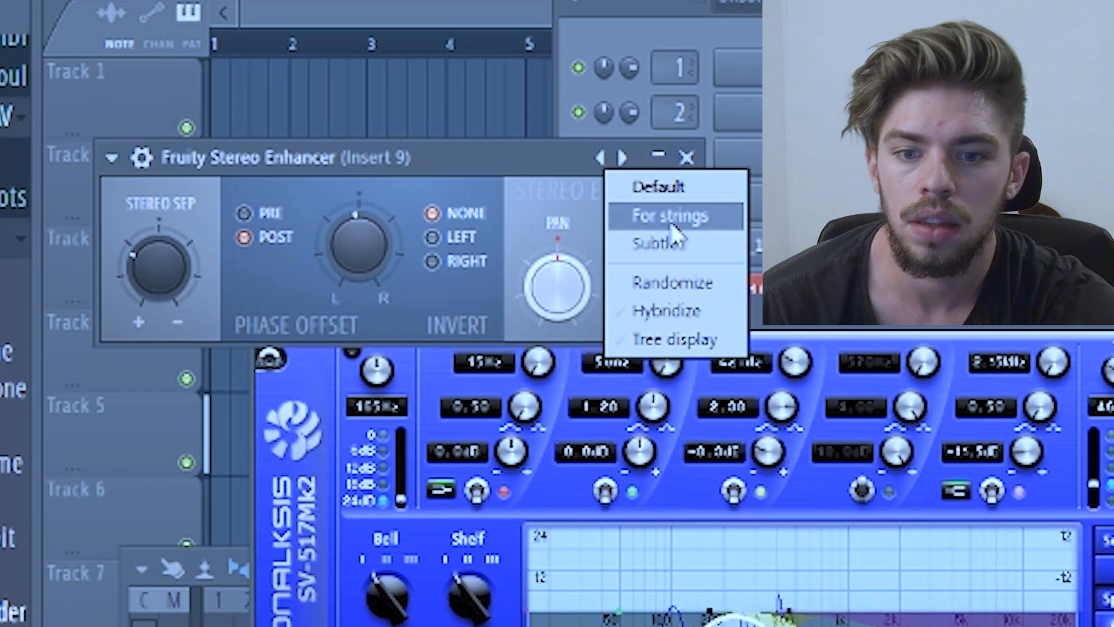
# Apply the For strings preset to the Fruity Stereo Enhancer on insert 9 and close the Sonalksis EQ
pyautogui.click(676, 215)
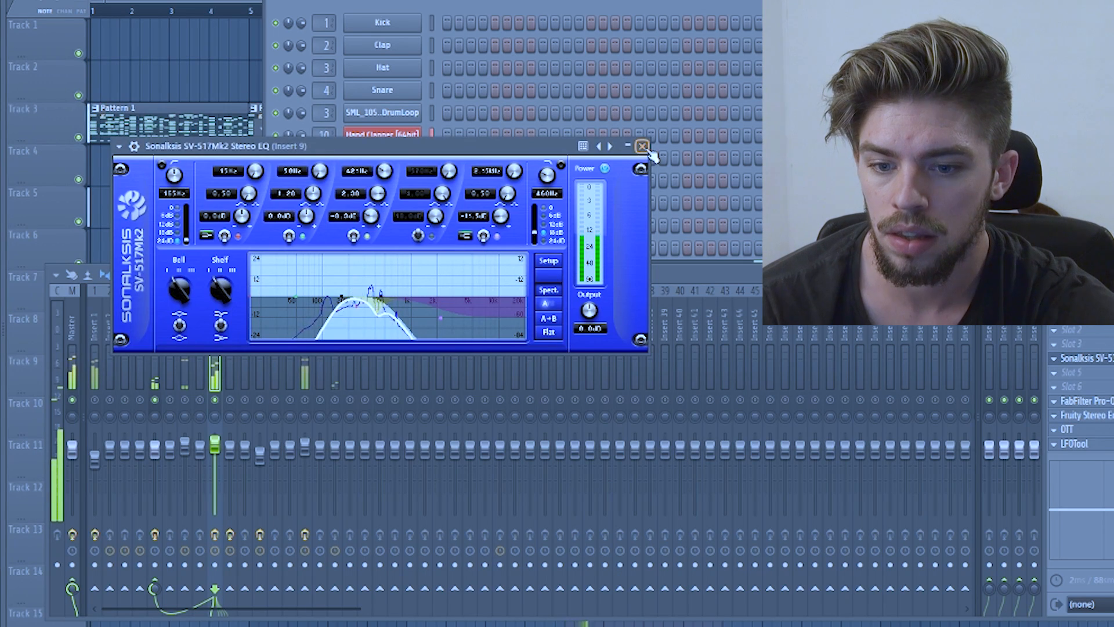
pyautogui.click(643, 146)
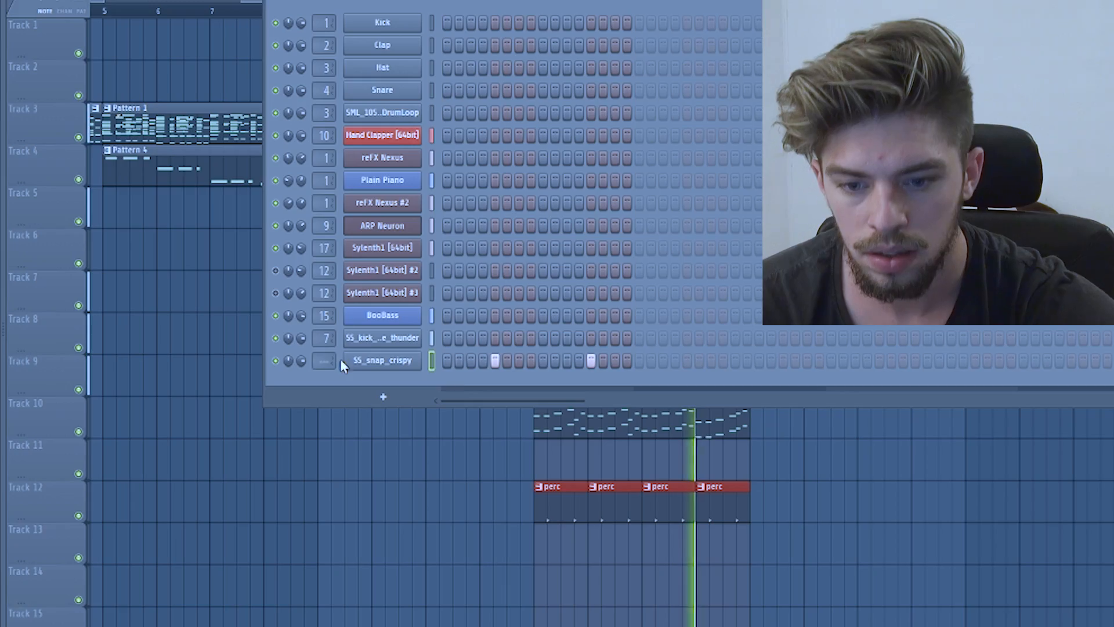
# Route the SS_snap_crispy channel to mixer insert 17
pyautogui.click(328, 361)
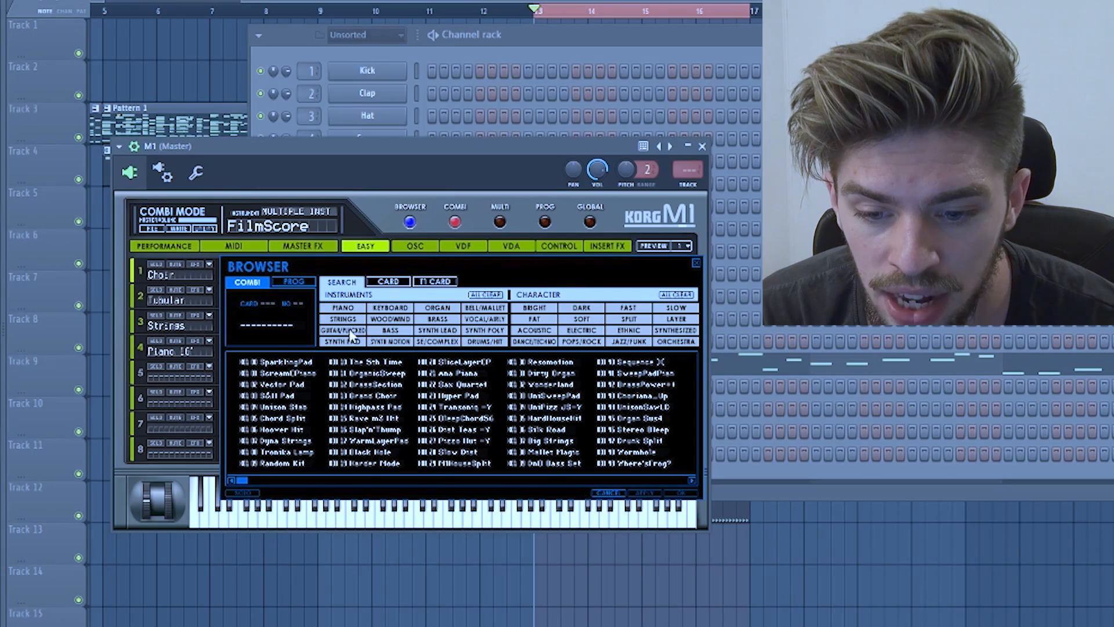
# Filter the M1 sound browser to guitar/plucked instruments and select a sound from the list
pyautogui.click(345, 330)
pyautogui.click(361, 385)
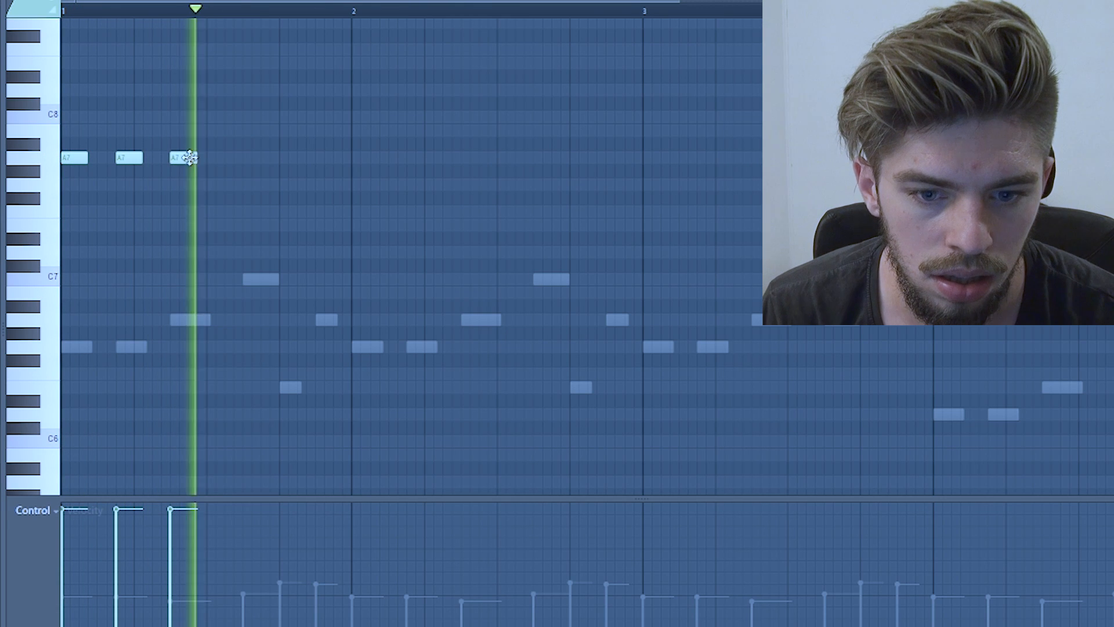
# Shape the first melody bar by raising the third note to E8, adding E8, E8, D8 and E8, and start bar 2 on C8
pyautogui.moveTo(183, 157); pyautogui.dragTo(180, 114)
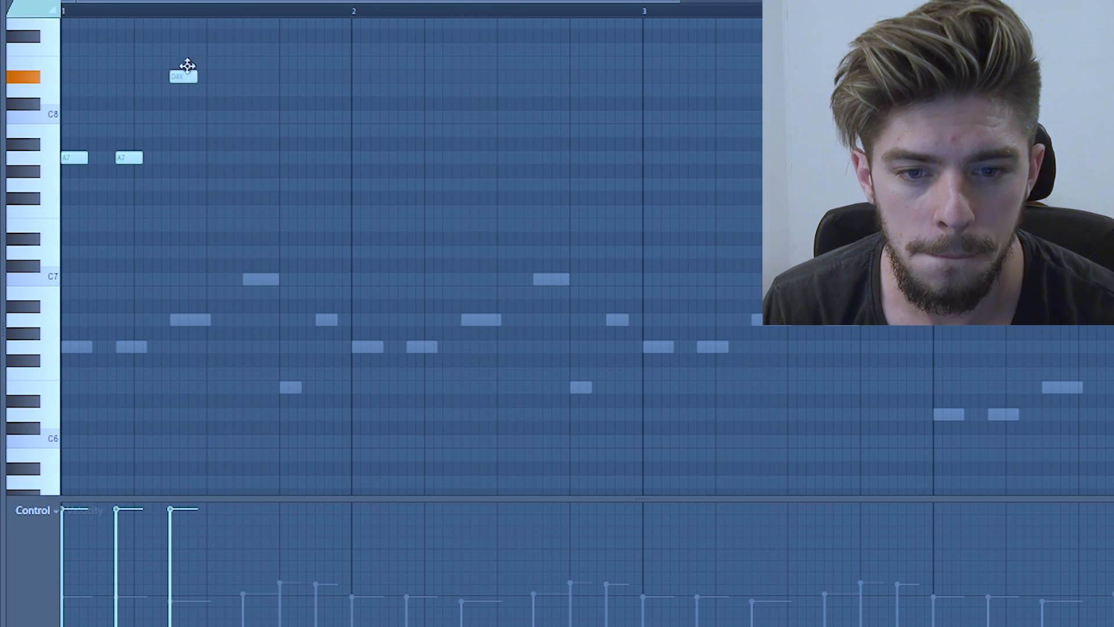
pyautogui.press('space')
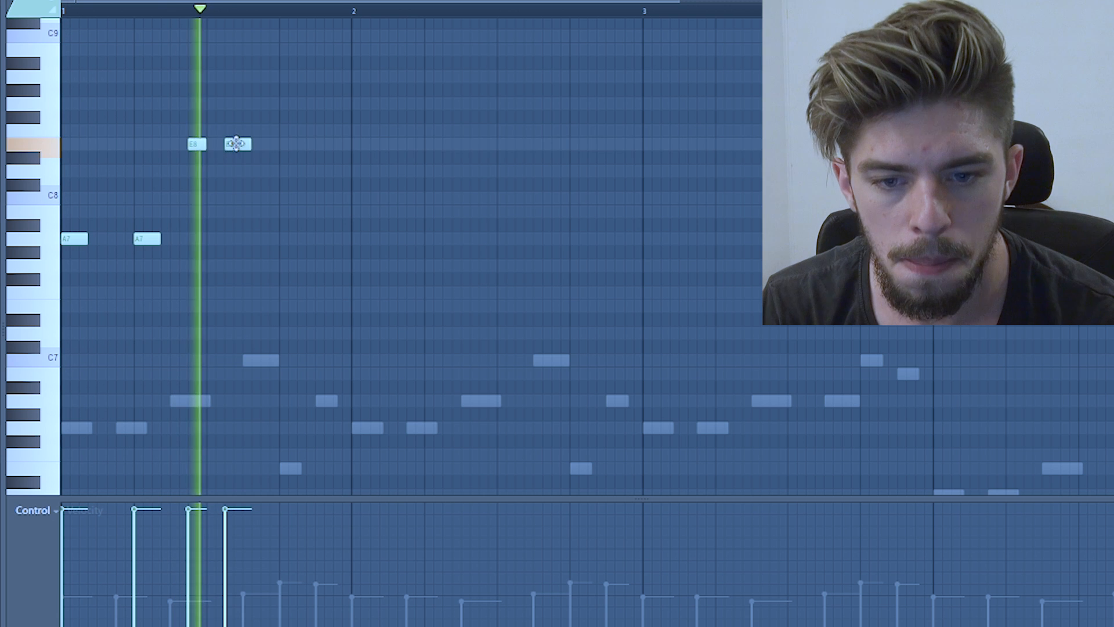
pyautogui.moveTo(249, 143); pyautogui.dragTo(241, 143)
pyautogui.click(250, 144)
pyautogui.click(288, 171)
pyautogui.click(319, 144)
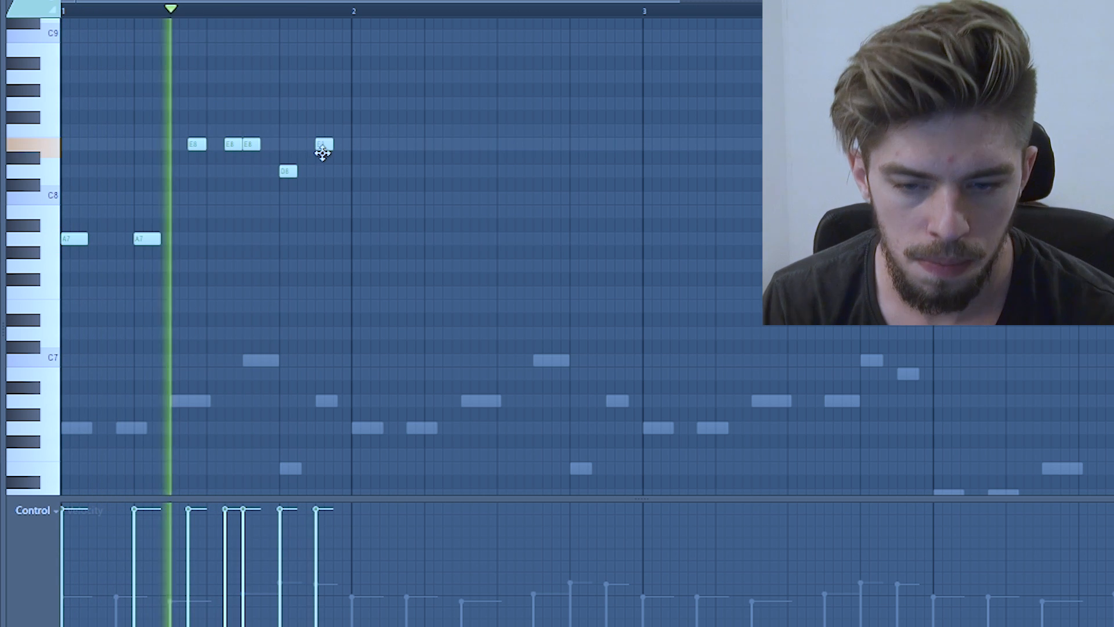
pyautogui.moveTo(346, 195)
pyautogui.mouseDown()
pyautogui.moveTo(355, 177)
pyautogui.moveTo(353, 188)
pyautogui.mouseUp()
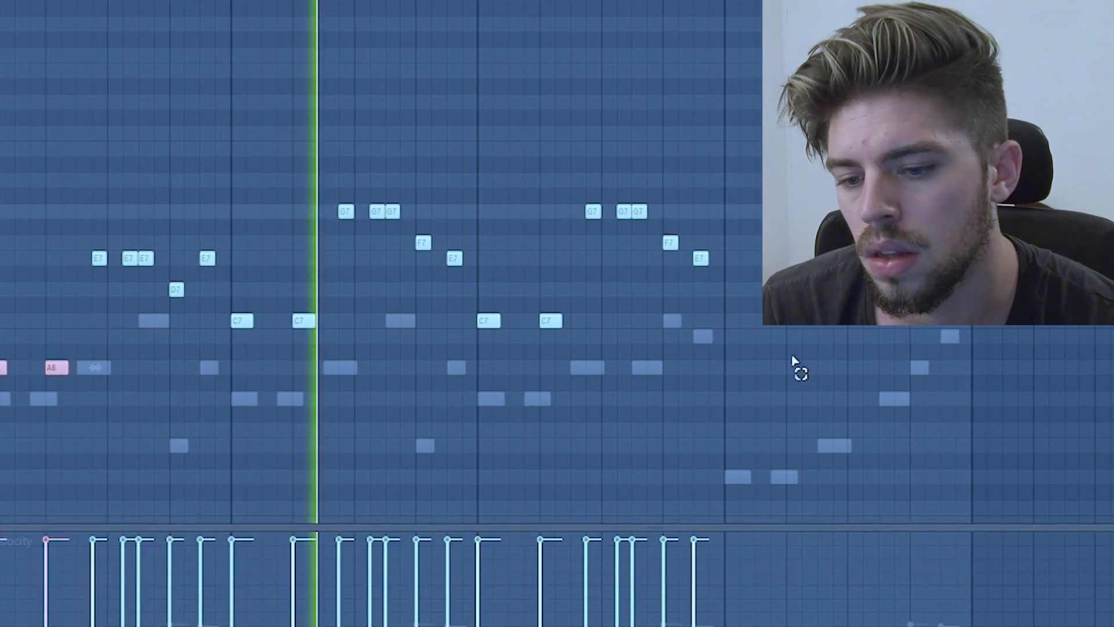
# Select the G7, F7 and E7 melody notes in the third bar's phrase
pyautogui.moveTo(497, 174); pyautogui.dragTo(714, 334)
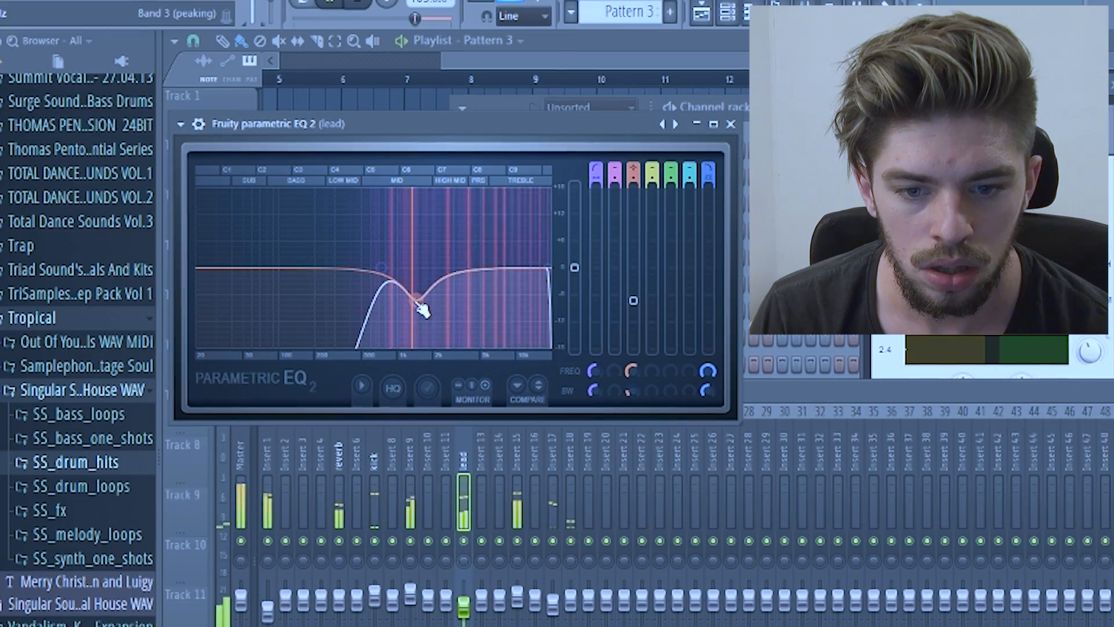
# Make the band 3 cut shallower in the lead insert's Fruity parametric EQ 2
pyautogui.moveTo(423, 311)
pyautogui.mouseDown()
pyautogui.moveTo(385, 204)
pyautogui.moveTo(401, 212)
pyautogui.moveTo(398, 249)
pyautogui.moveTo(377, 275)
pyautogui.moveTo(417, 295)
pyautogui.mouseUp()
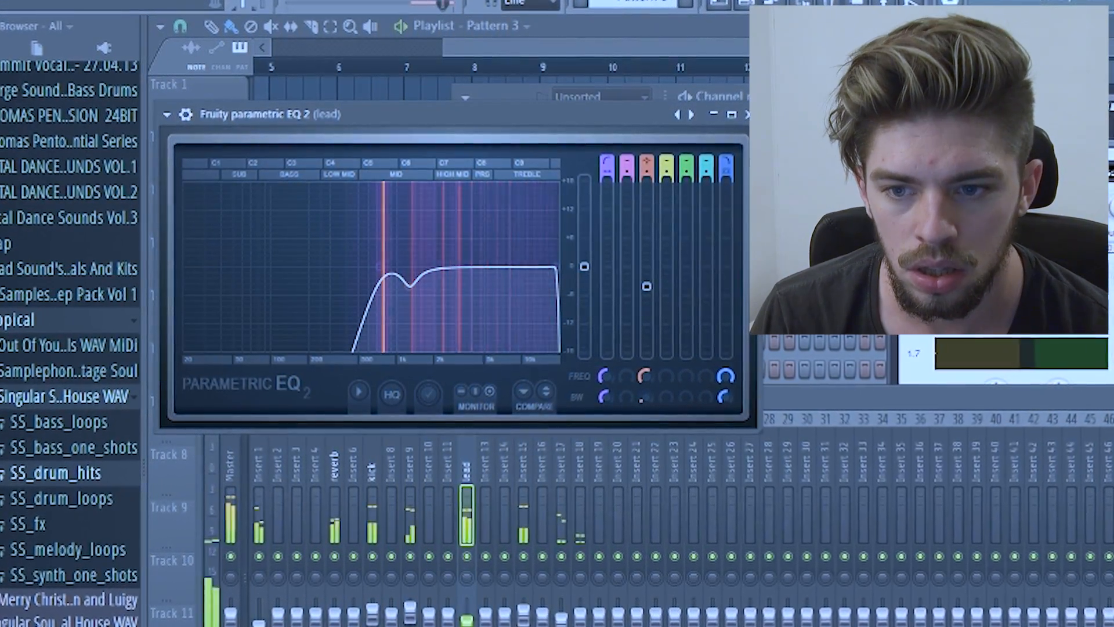
# Insert a new reFX Nexus channel in the channel rack
pyautogui.press('F6')
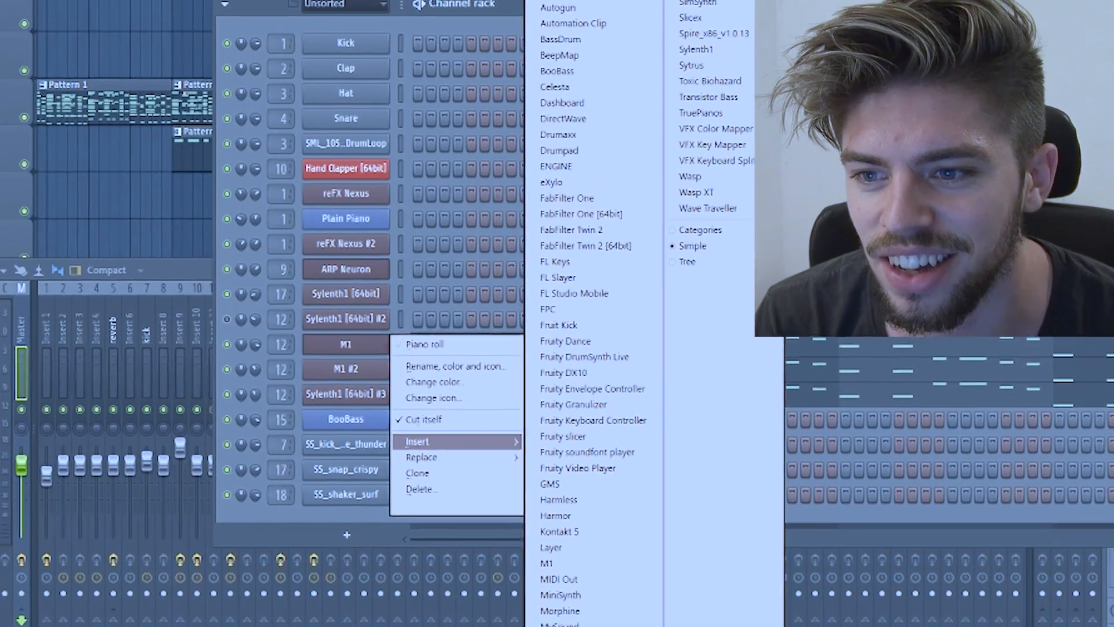
pyautogui.click(808, 7)
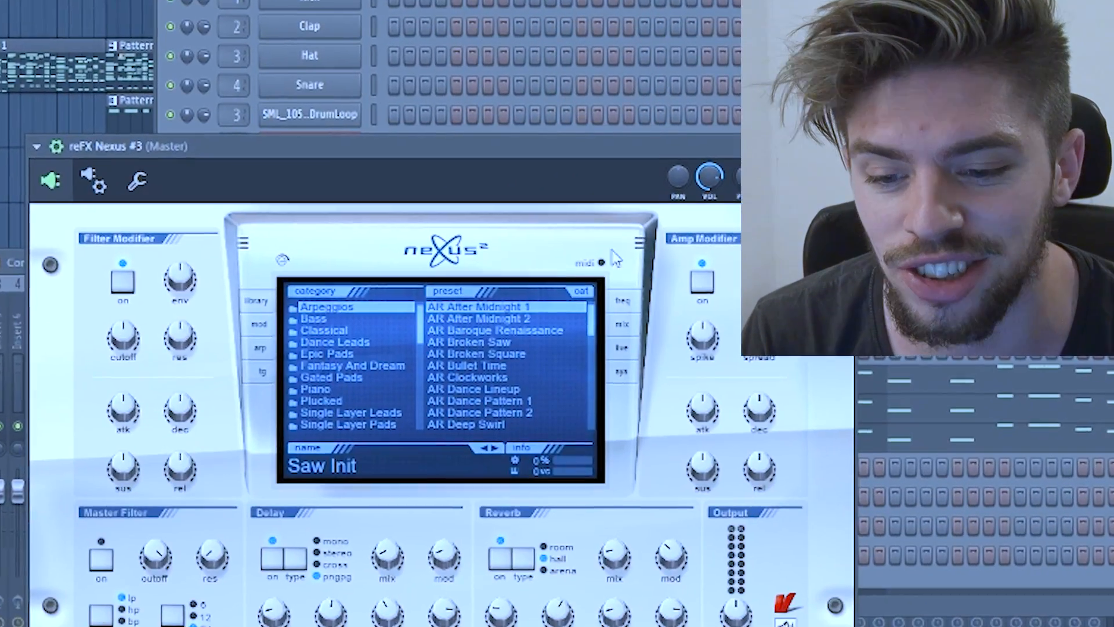